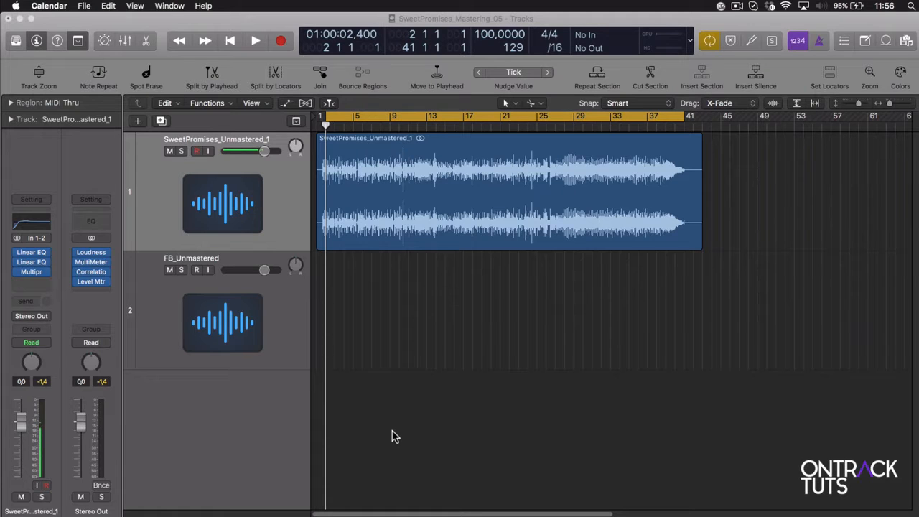
Insert the stereo version of the Stereo Spread imaging plug-in in the empty slot below the Multipressor on the SweetPromises_Unmastered_1 track
click(35, 284)
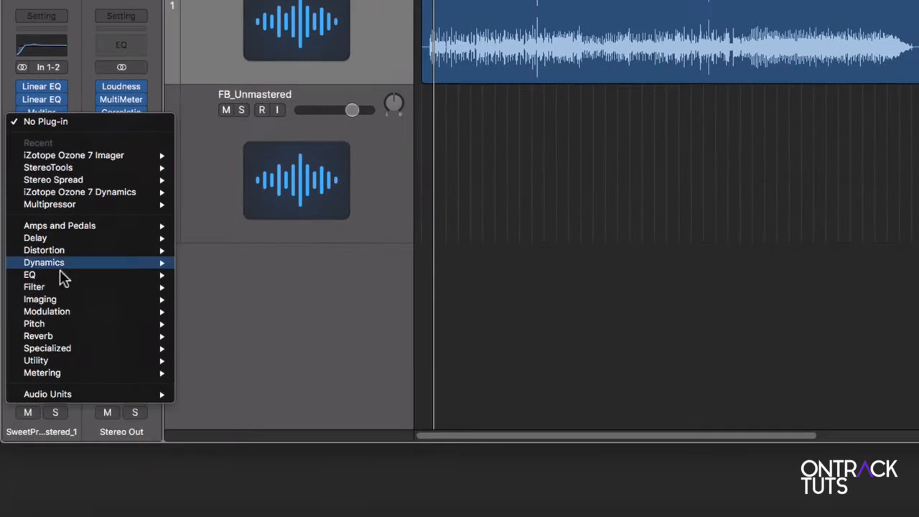
mouse_move(44, 413)
mouse_move(251, 326)
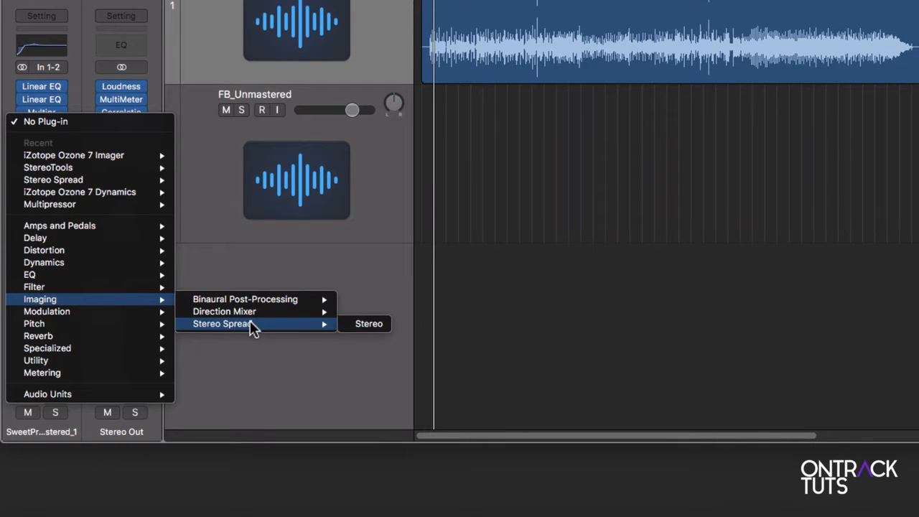
click(359, 329)
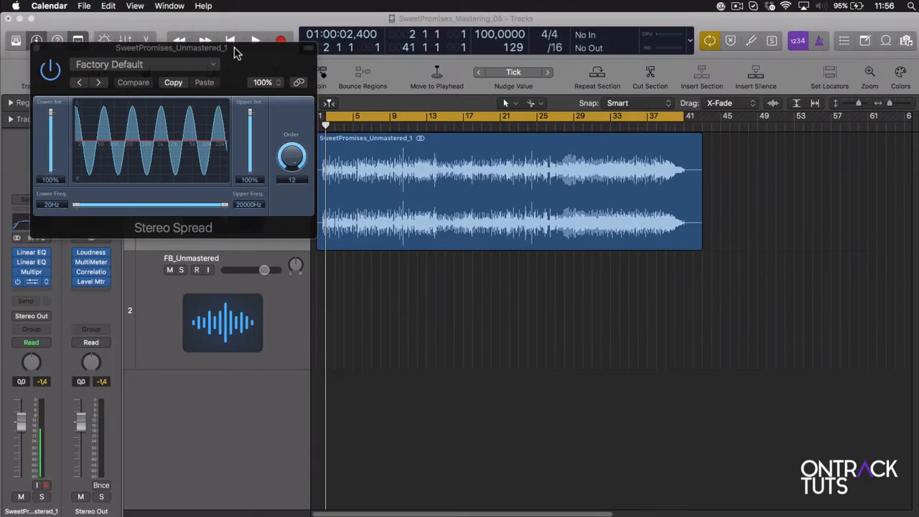
drag(237, 54, 311, 207)
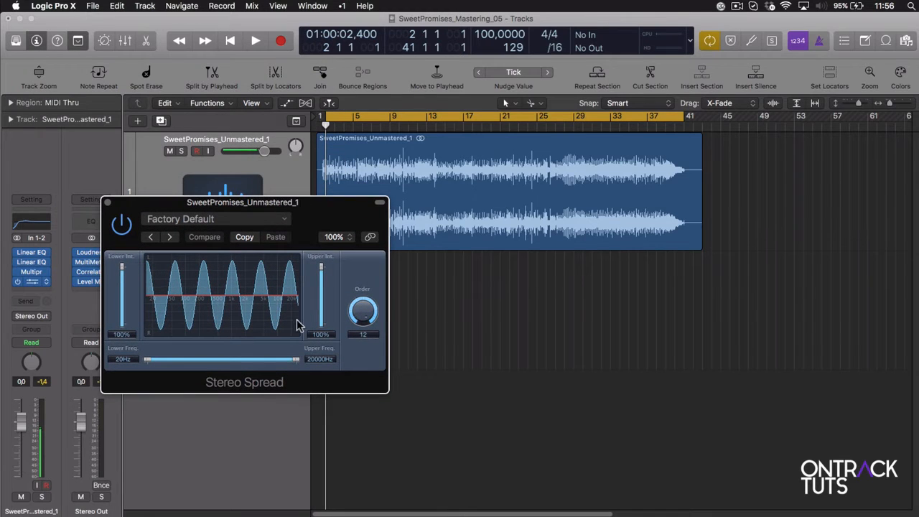
Try a lower intensity of 26% and an upper intensity of 88% in Stereo Spread, and recall the plug-in's default settings
drag(122, 268, 160, 291)
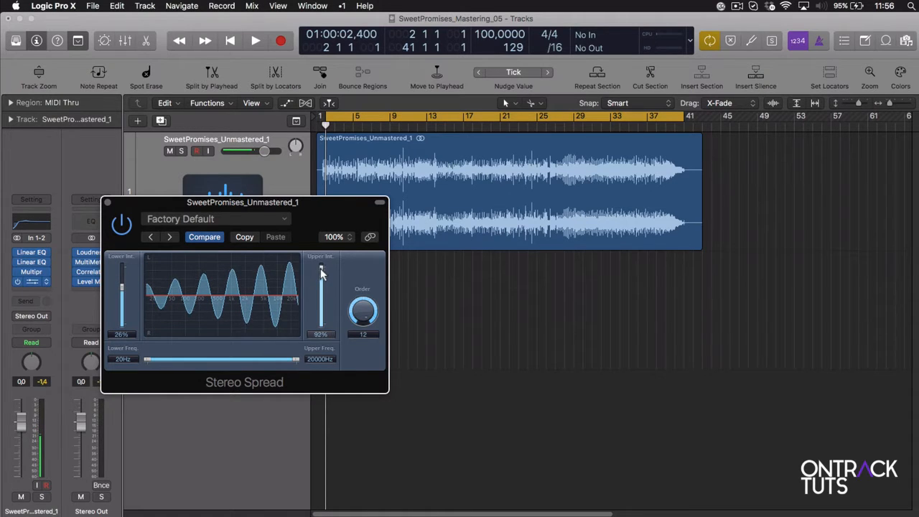
mouse_move(321, 267)
mouse_down()
mouse_move(322, 290)
mouse_move(323, 271)
mouse_up()
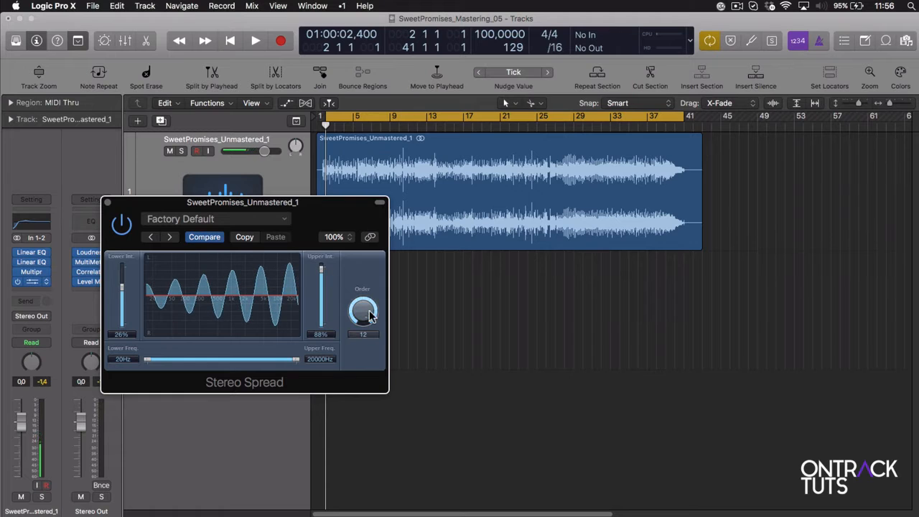
mouse_move(365, 316)
mouse_down()
mouse_move(380, 380)
mouse_move(373, 322)
mouse_up()
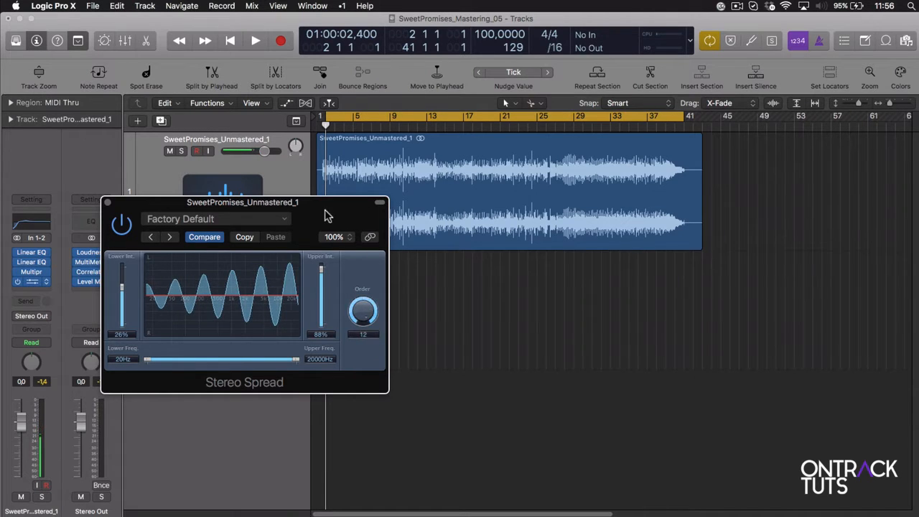
drag(336, 218, 602, 275)
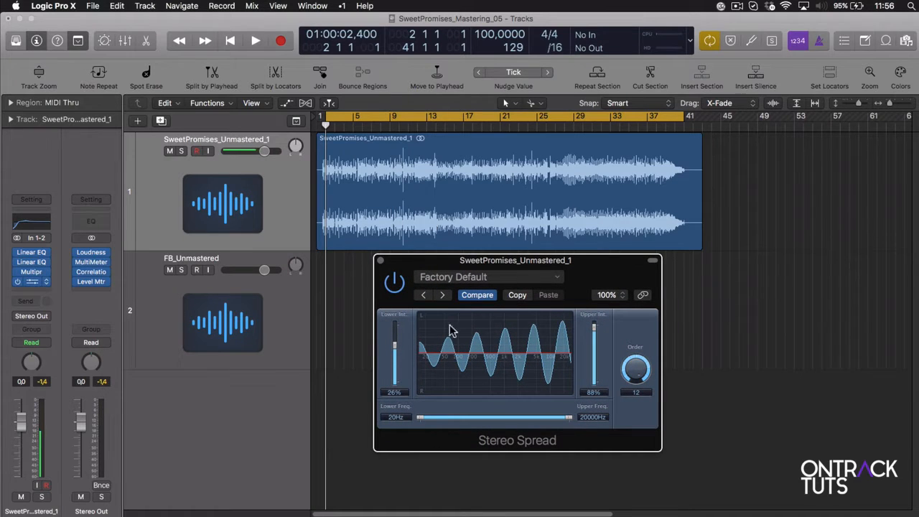
click(474, 280)
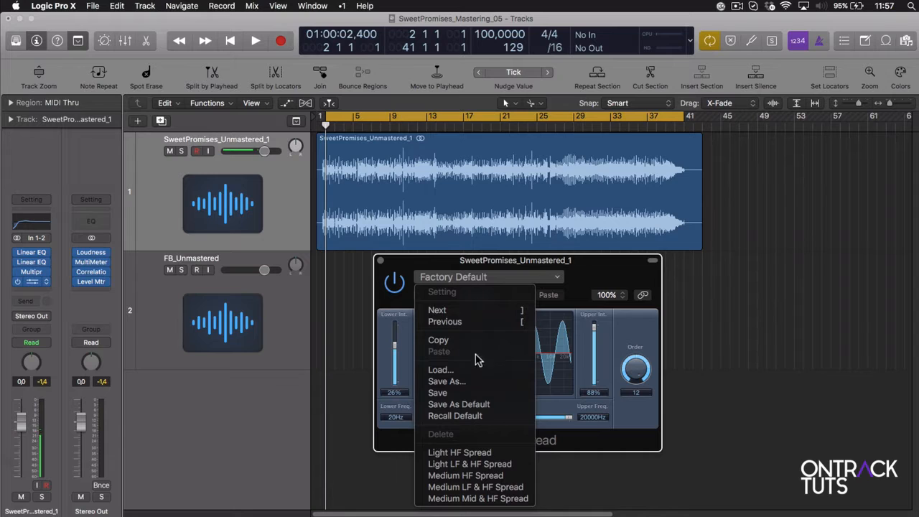
click(477, 416)
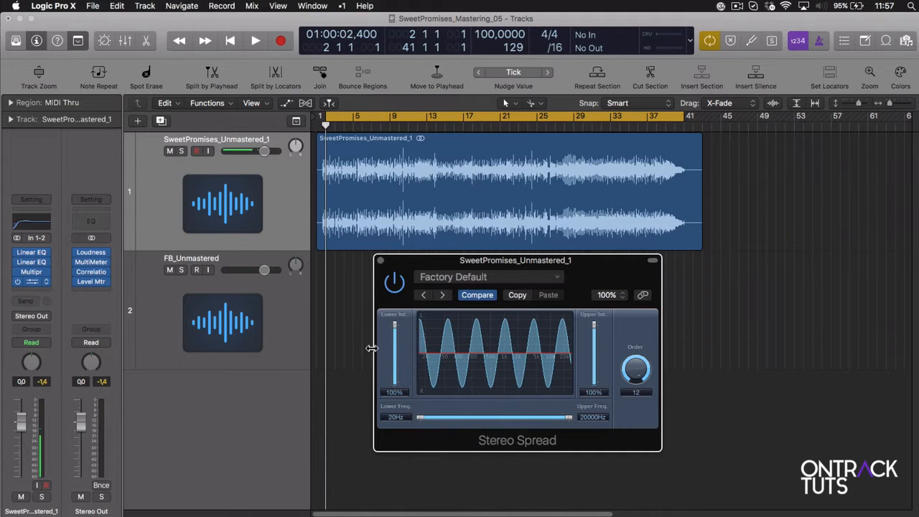
Play the song and reduce Stereo Spread's lower intensity to 2%, keeping the order at 12
click(354, 336)
key(space)
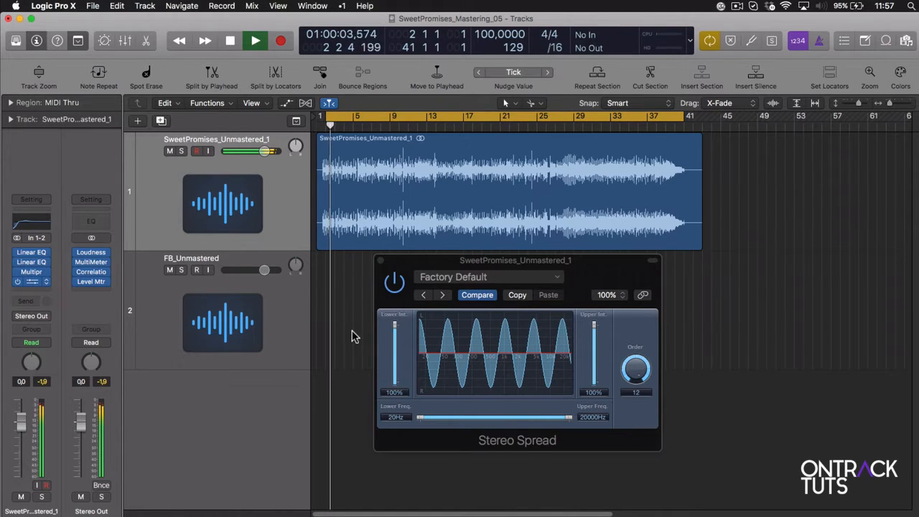
drag(395, 324, 397, 357)
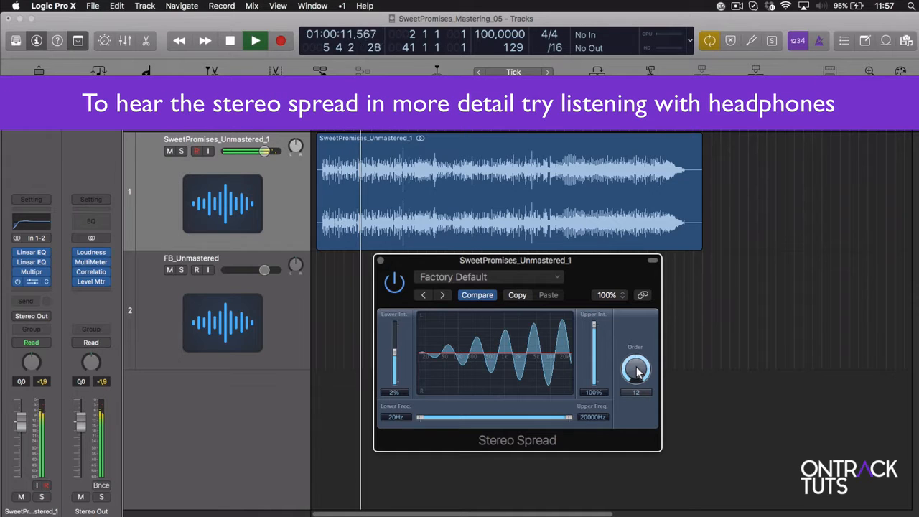
mouse_move(636, 371)
mouse_down()
mouse_move(636, 393)
mouse_move(638, 378)
mouse_up()
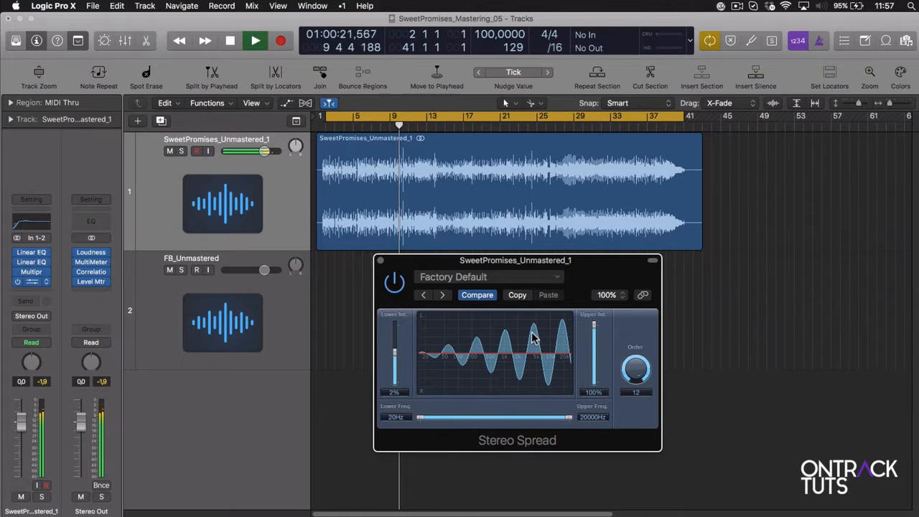
Compare the playing song with Stereo Spread bypassed and active, stop playback and close the plug-in window
click(394, 283)
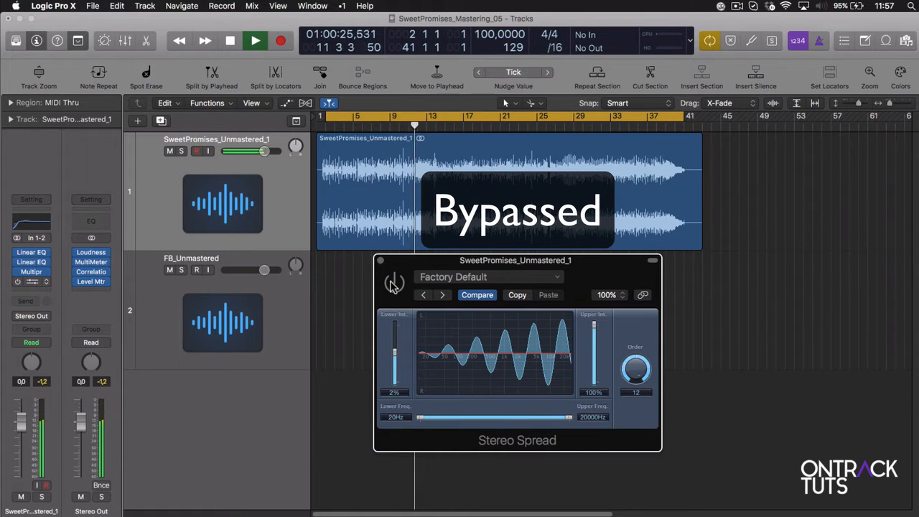
click(394, 283)
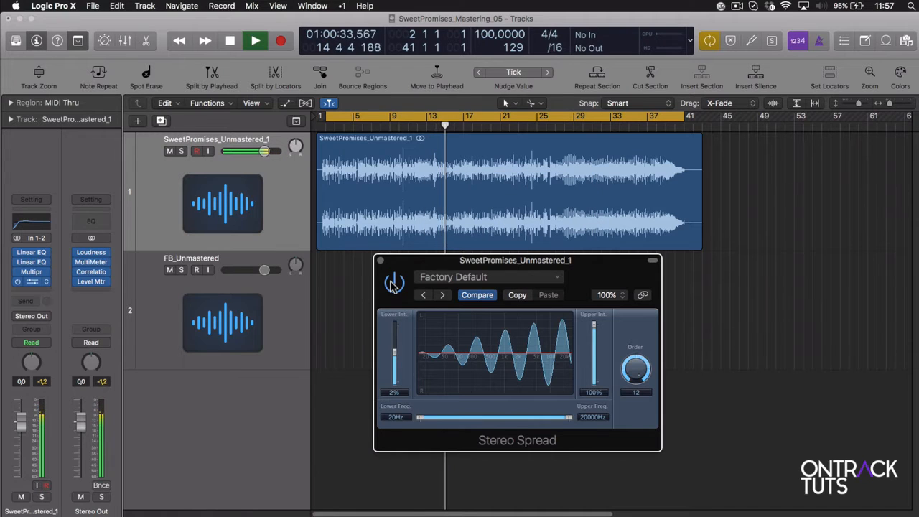
key(space)
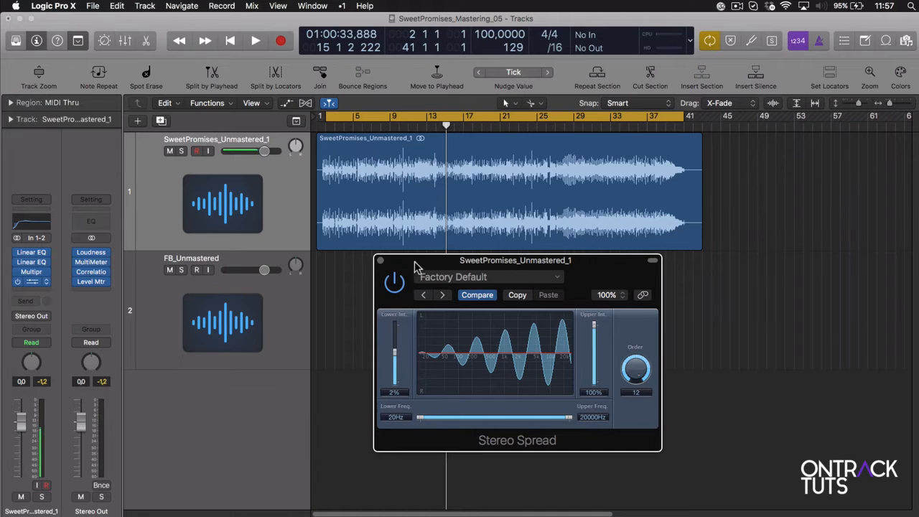
click(381, 262)
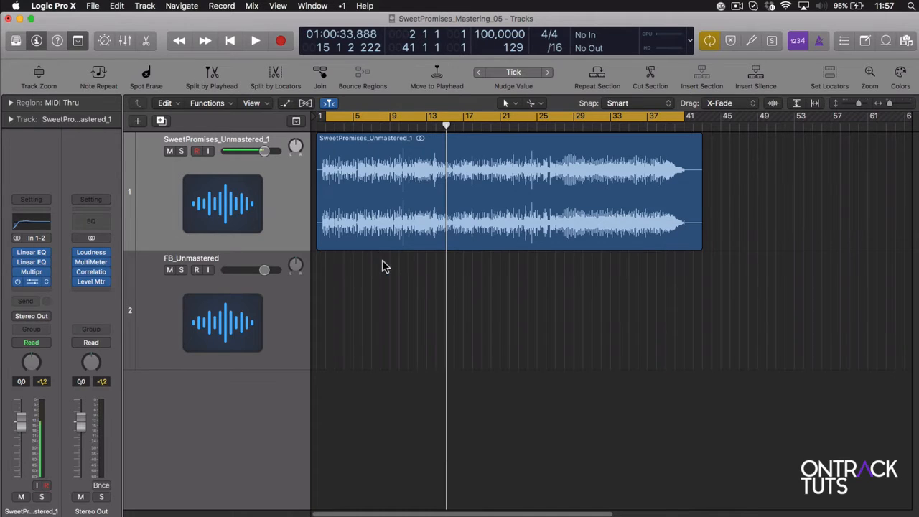
Replace Stereo Spread with the StereoTools plug-in on the SweetPromises_Unmastered_1 track and reposition its window
click(46, 284)
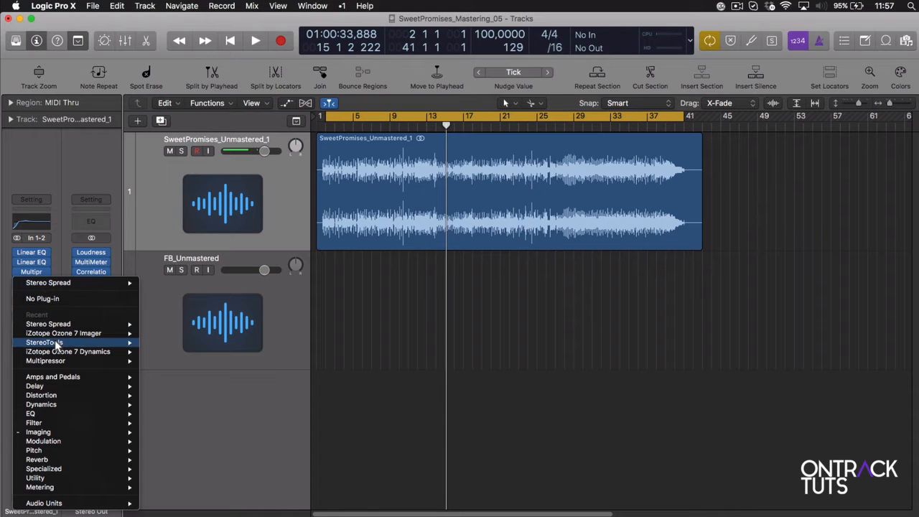
mouse_move(57, 343)
click(159, 344)
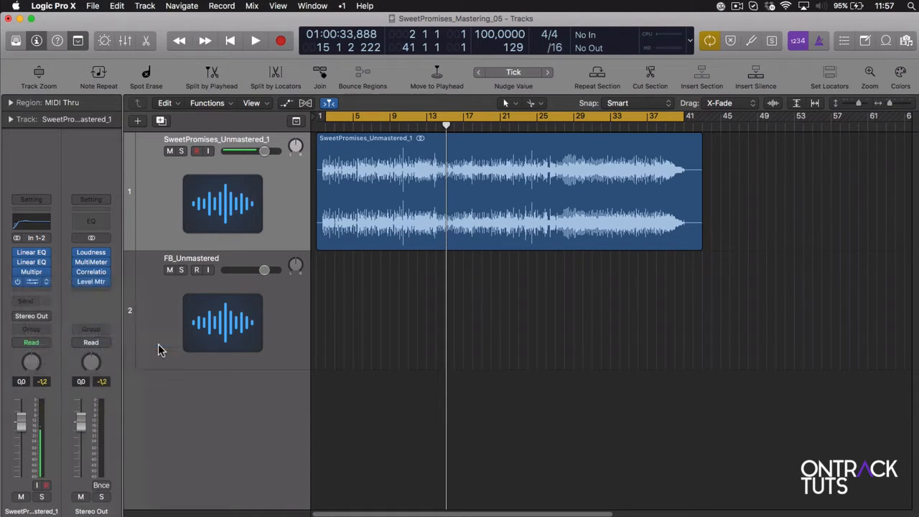
drag(276, 52, 475, 140)
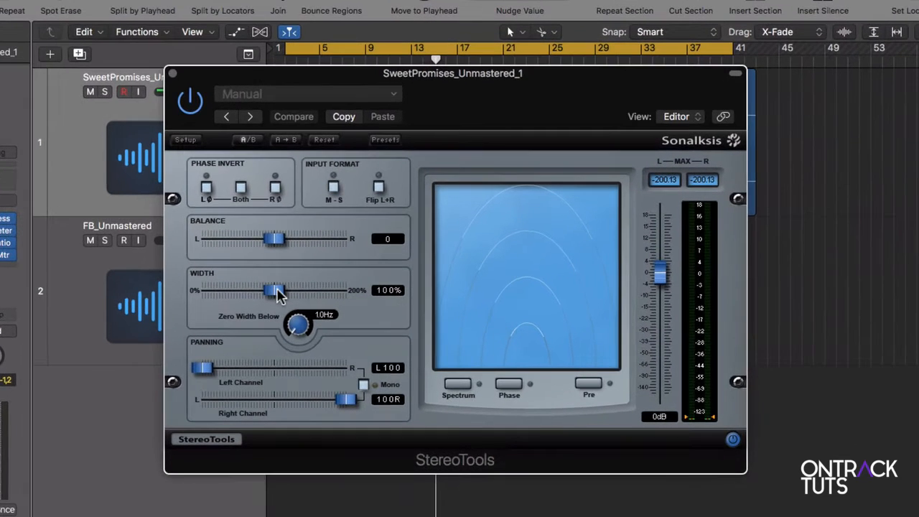
Try StereoTools widths of 95% and 141%, and bring Width back to 101% with Zero Width Below at its minimum
mouse_move(277, 295)
mouse_down()
mouse_move(342, 291)
mouse_move(270, 291)
mouse_up()
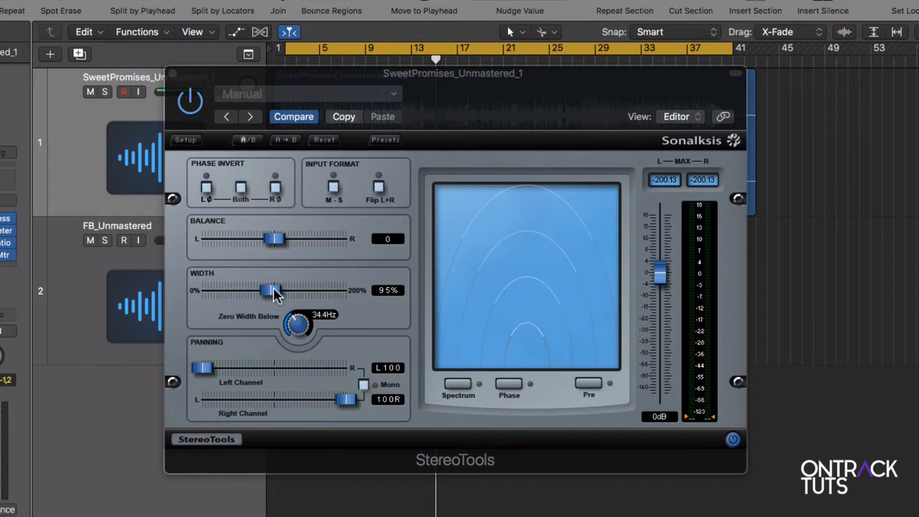
drag(271, 290, 304, 290)
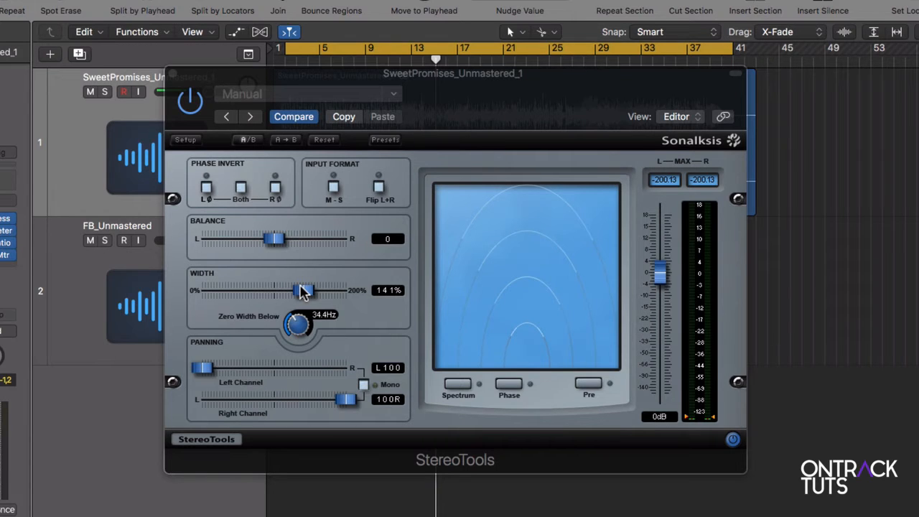
drag(303, 290, 274, 290)
drag(305, 329, 305, 352)
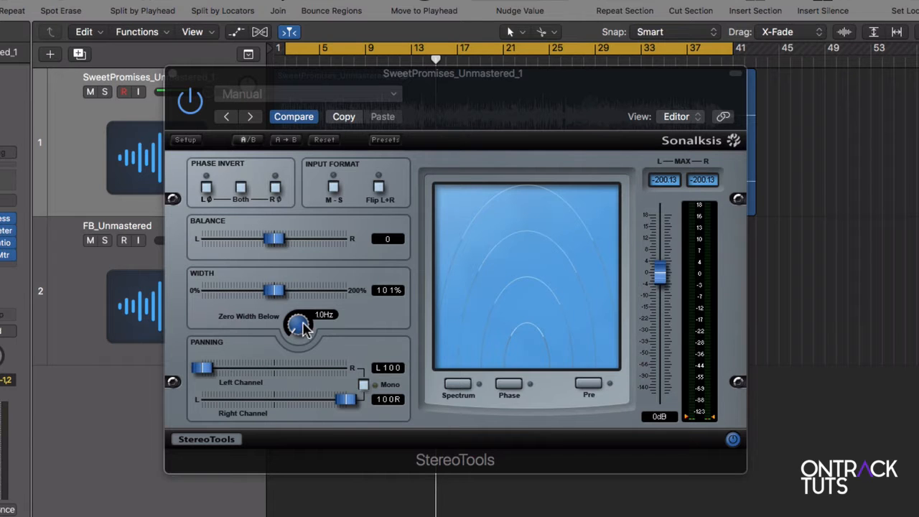
Play the song and set StereoTools' Zero Width Below to 105 Hz, trying the 10 kHz extreme along the way
key(space)
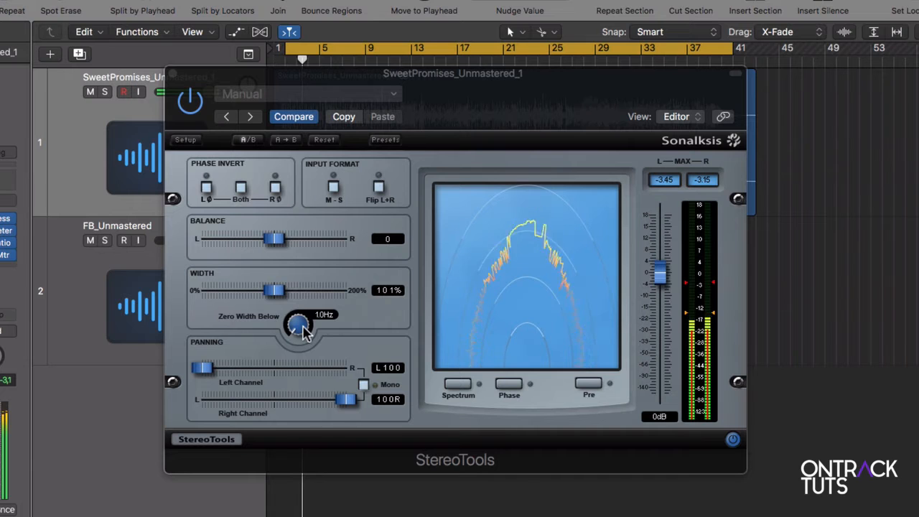
mouse_move(305, 329)
mouse_down()
mouse_move(305, 293)
mouse_move(300, 324)
mouse_up()
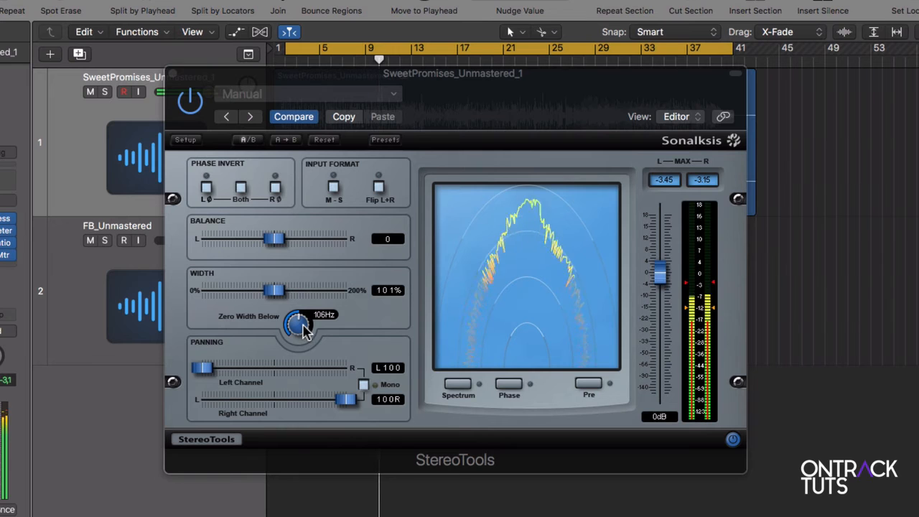
drag(300, 337, 298, 329)
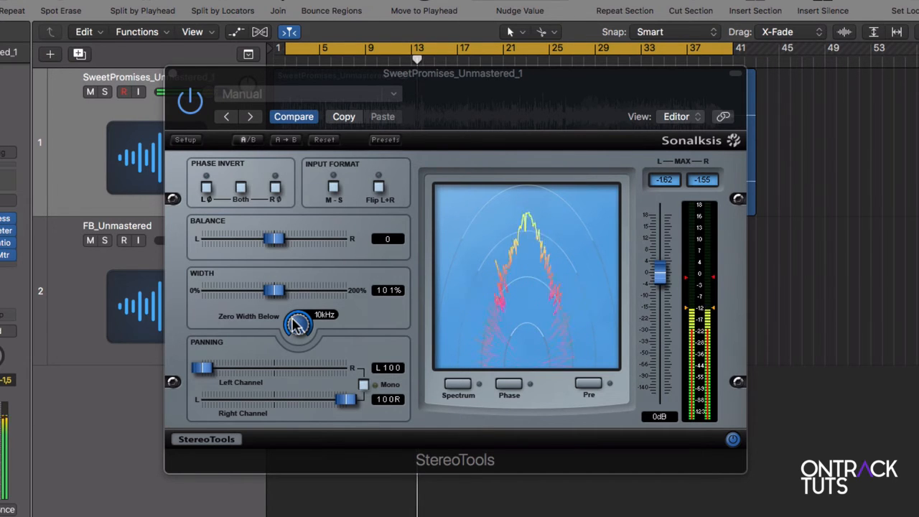
mouse_move(298, 323)
mouse_down()
mouse_move(298, 366)
mouse_move(298, 320)
mouse_up()
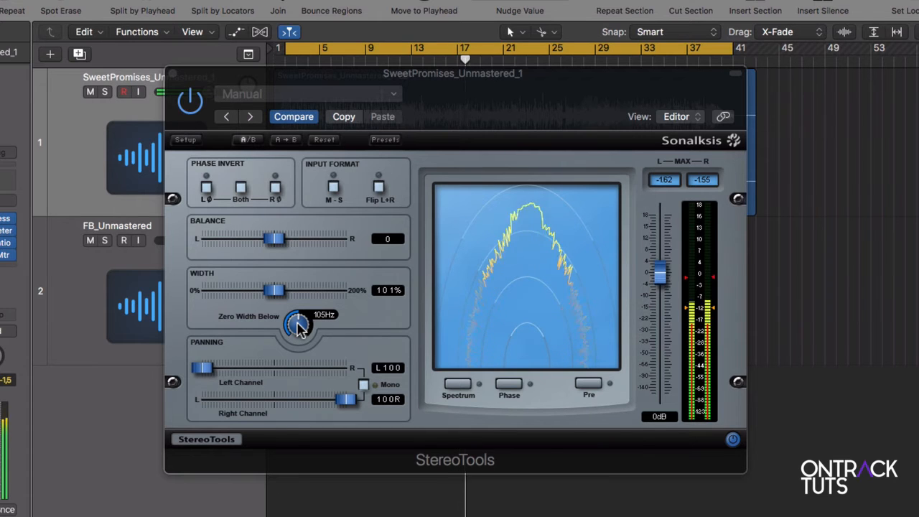
Set the StereoTools Width to 140% and compare the song with the plug-in bypassed and active
drag(275, 290, 306, 291)
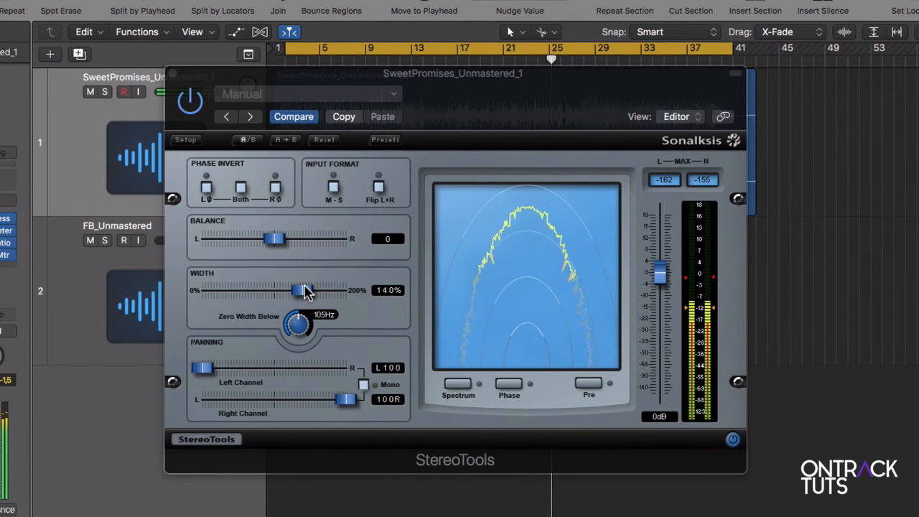
click(189, 103)
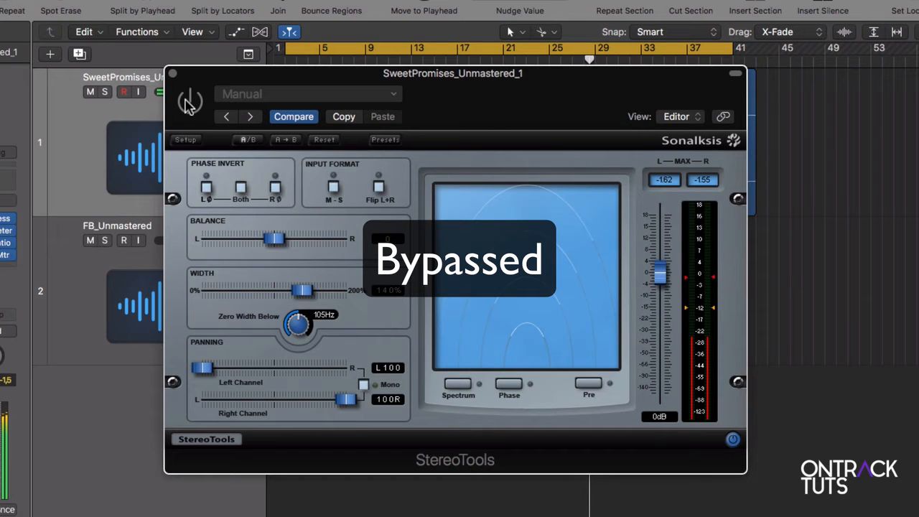
click(186, 103)
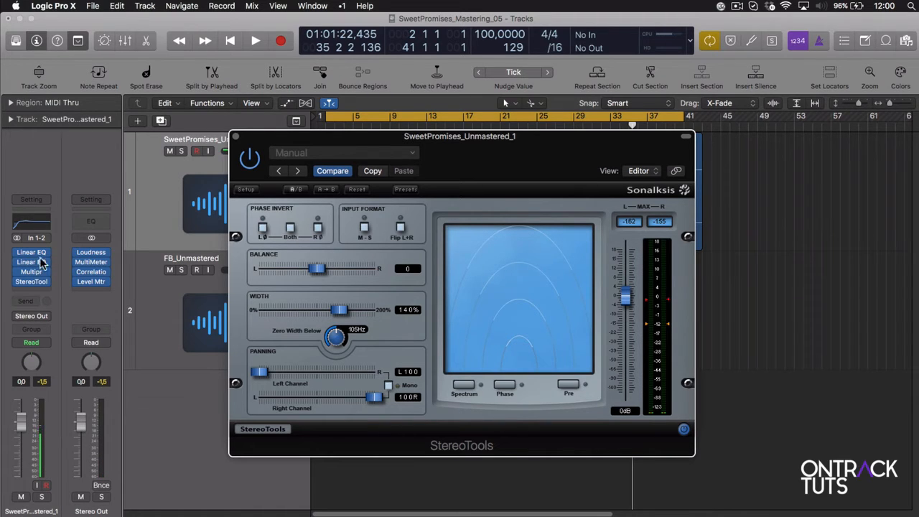
Replace StereoTools with the stereo iZotope Ozone 7 Imager and move its window clear of the ruler
click(45, 284)
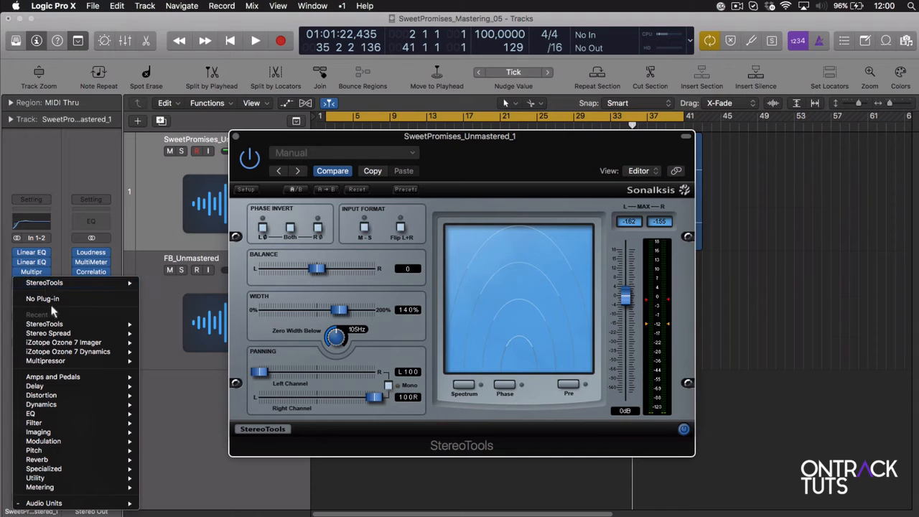
mouse_move(66, 344)
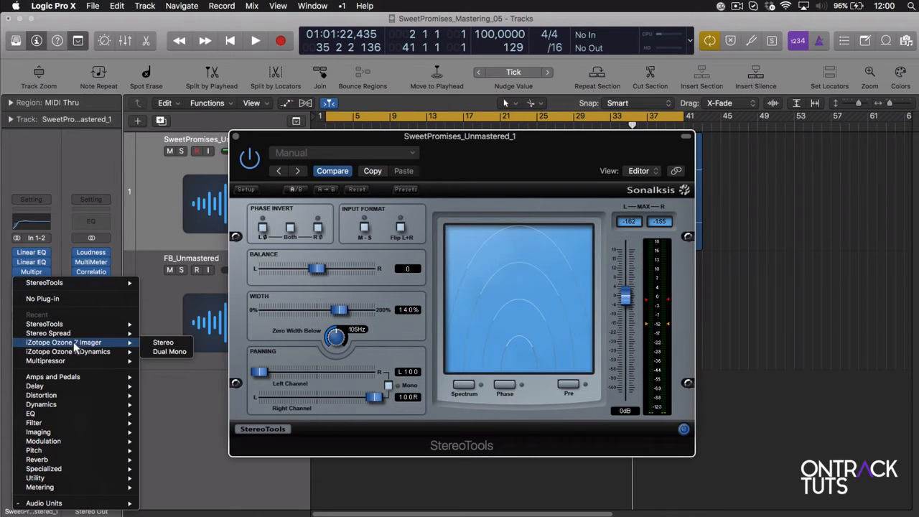
click(157, 342)
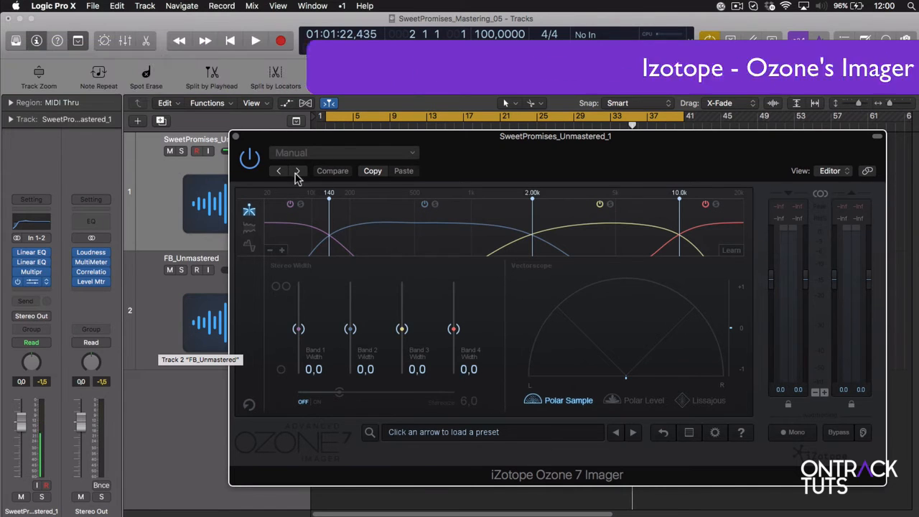
drag(457, 142, 411, 138)
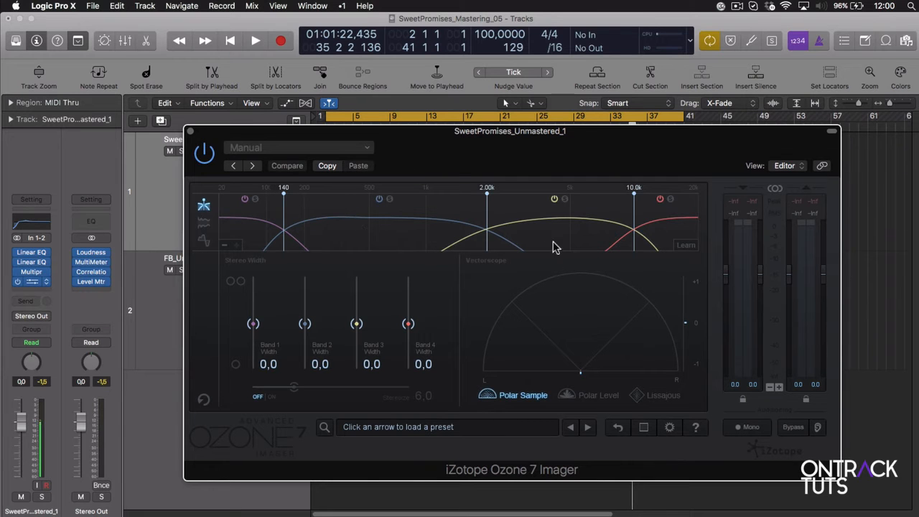
drag(495, 142, 497, 173)
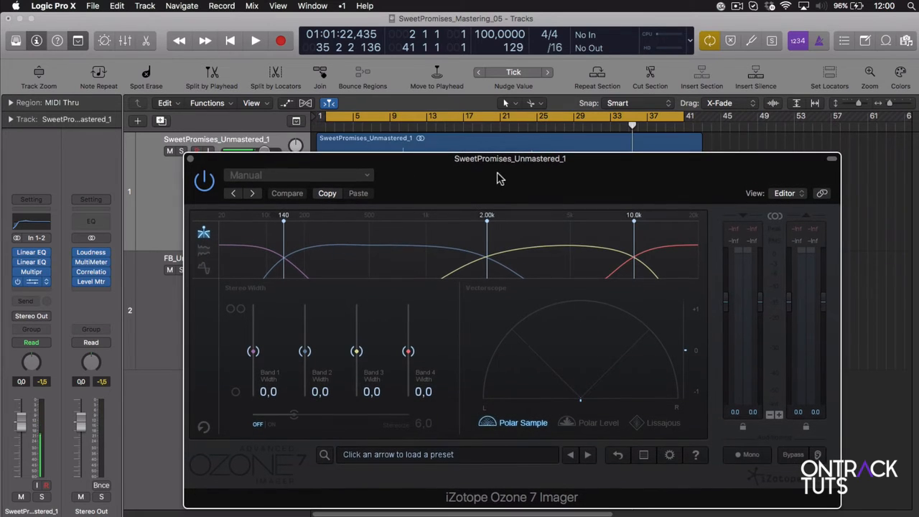
Play the song from the start of the cycle, have the Imager learn its crossover frequencies, and stop playback
click(322, 126)
key(space)
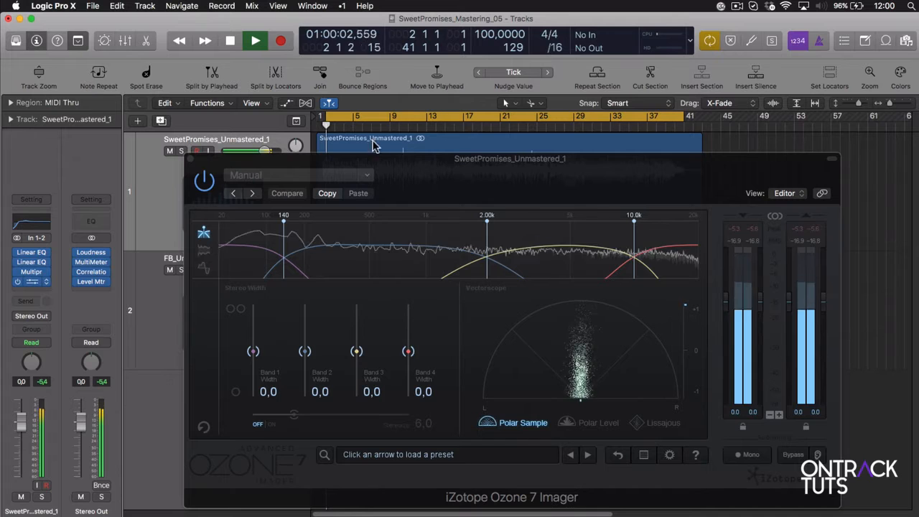
click(686, 274)
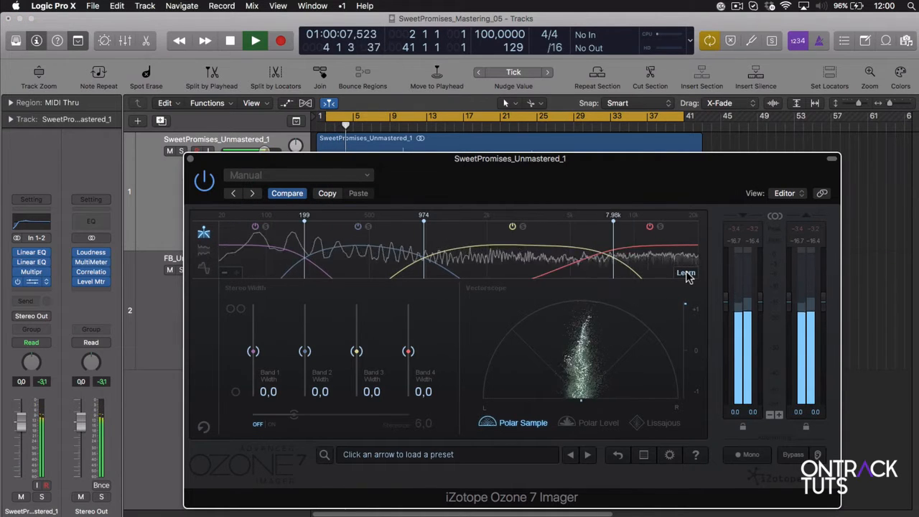
click(686, 274)
key(space)
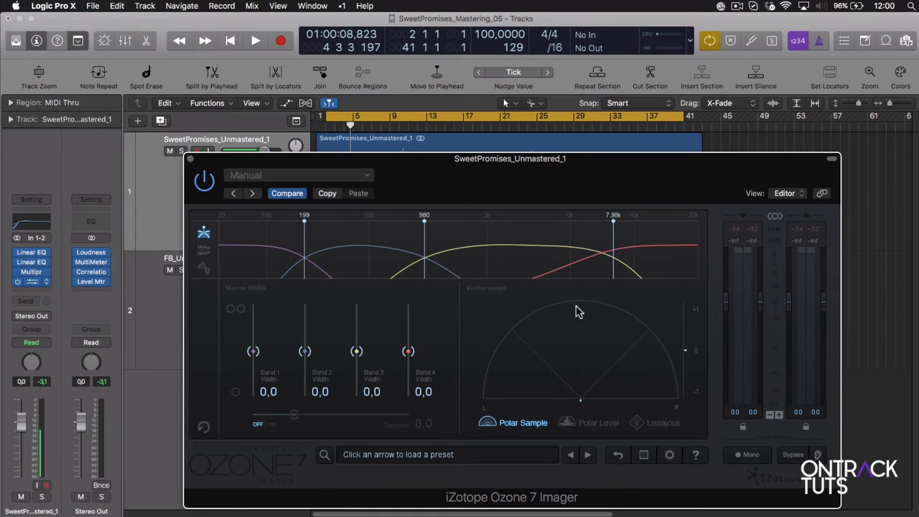
Play the song and try Band 1 Width at 100, followed by all four Imager band widths at -100
key(space)
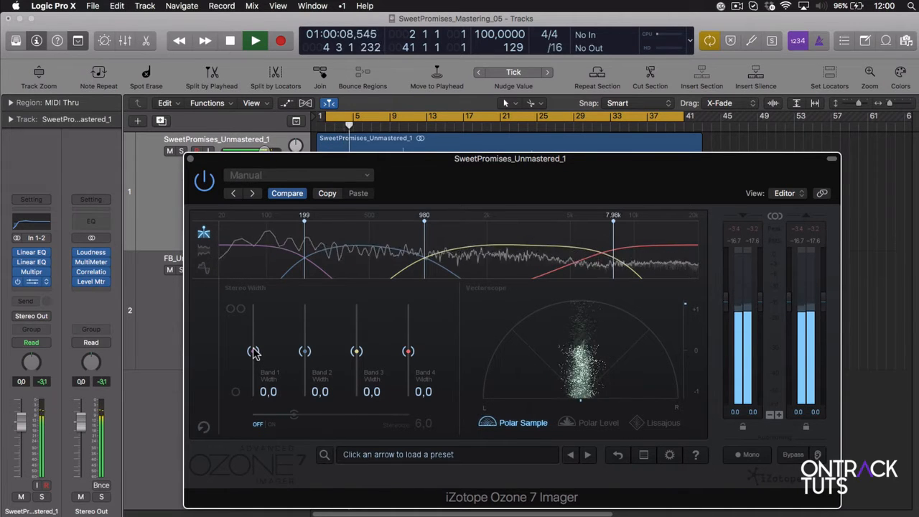
mouse_move(253, 352)
mouse_down()
mouse_move(252, 395)
mouse_move(255, 306)
mouse_up()
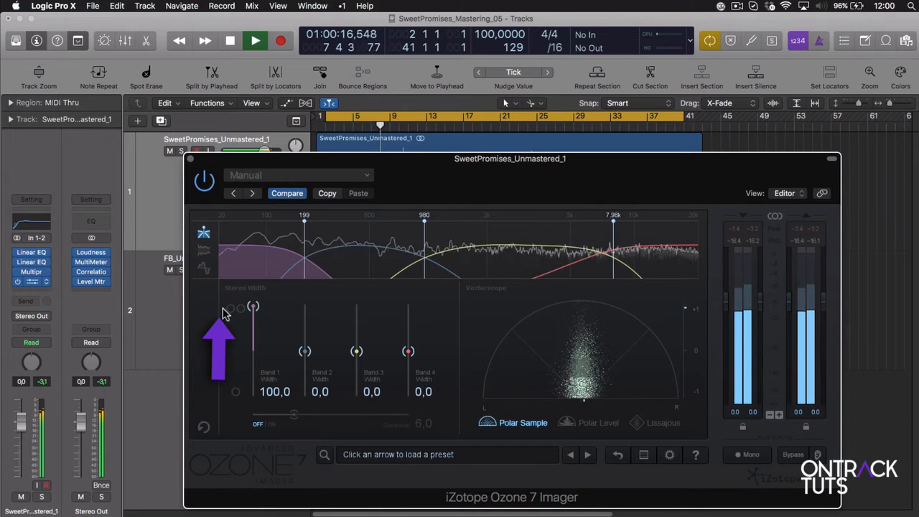
drag(252, 307, 255, 409)
drag(305, 353, 310, 422)
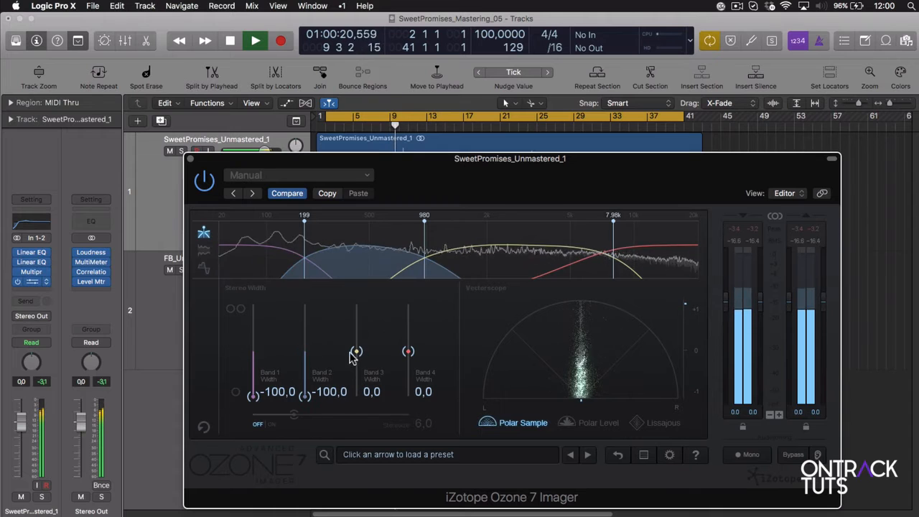
drag(356, 352, 363, 424)
drag(408, 353, 415, 413)
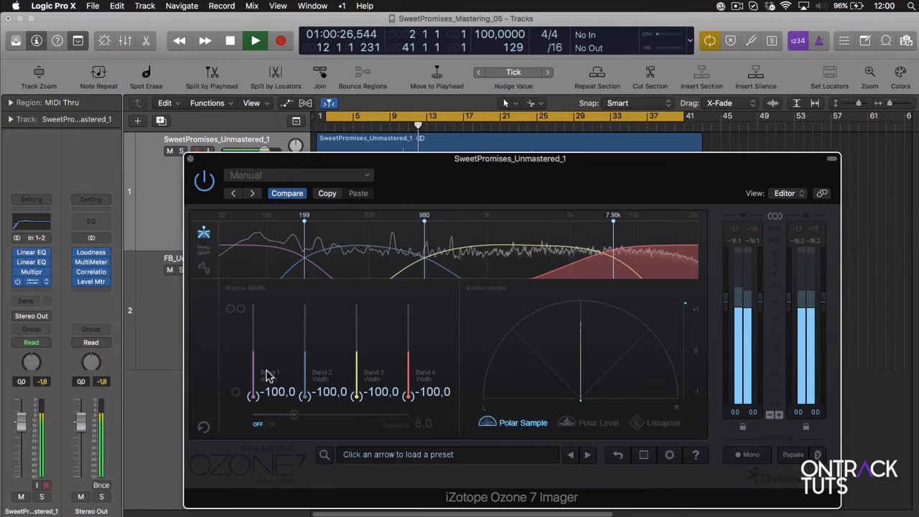
Bring Band 1 Width back to -2.5 and the widths of Bands 2, 3 and 4 to 0
drag(253, 392, 254, 351)
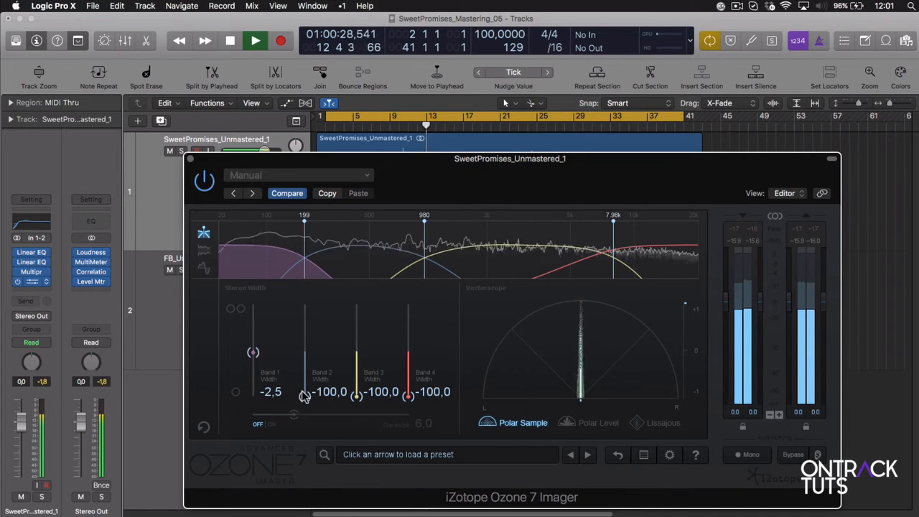
drag(306, 392, 306, 351)
drag(356, 395, 357, 351)
drag(408, 395, 410, 352)
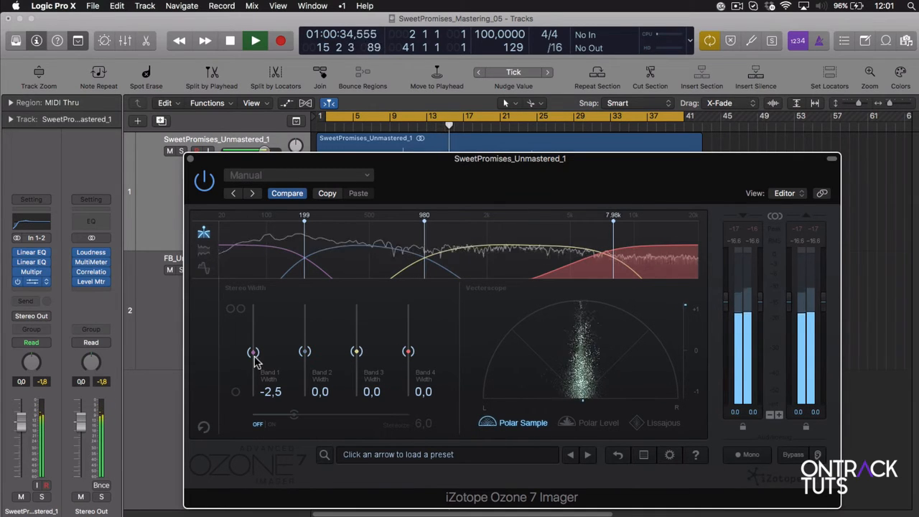
Set the Imager widths to -72.2 for Band 1, -32.9 for Band 2, 20.3 for Band 3 and 100 for Band 4
drag(253, 354, 252, 383)
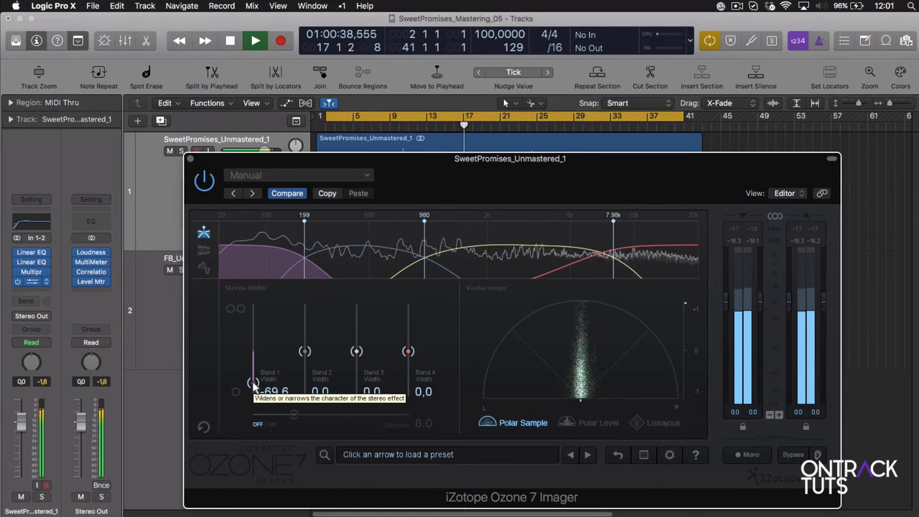
drag(305, 352, 306, 368)
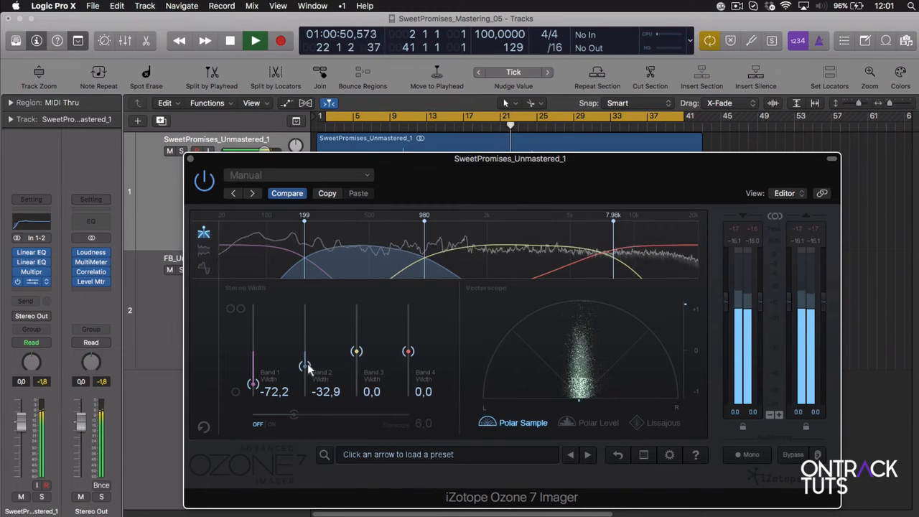
drag(359, 353, 411, 309)
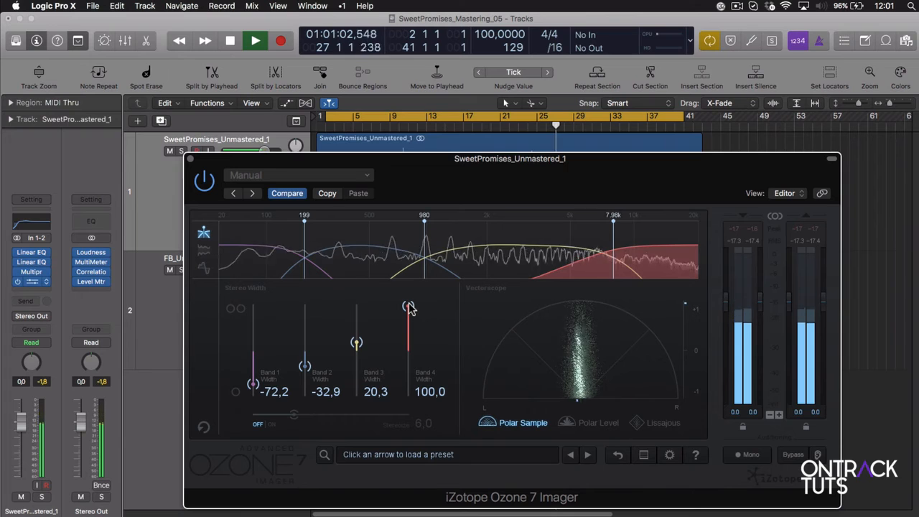
Compare the song with the Ozone 7 Imager bypassed and active, and stop playback
click(207, 184)
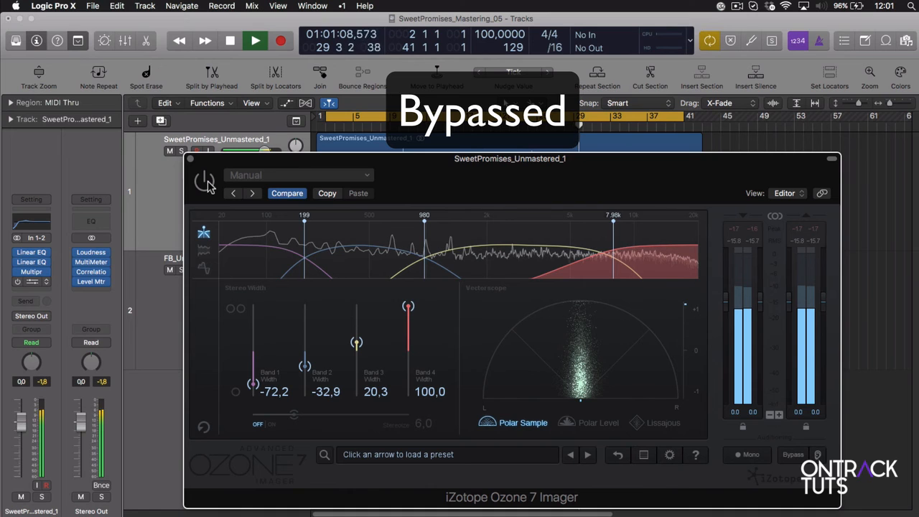
click(206, 183)
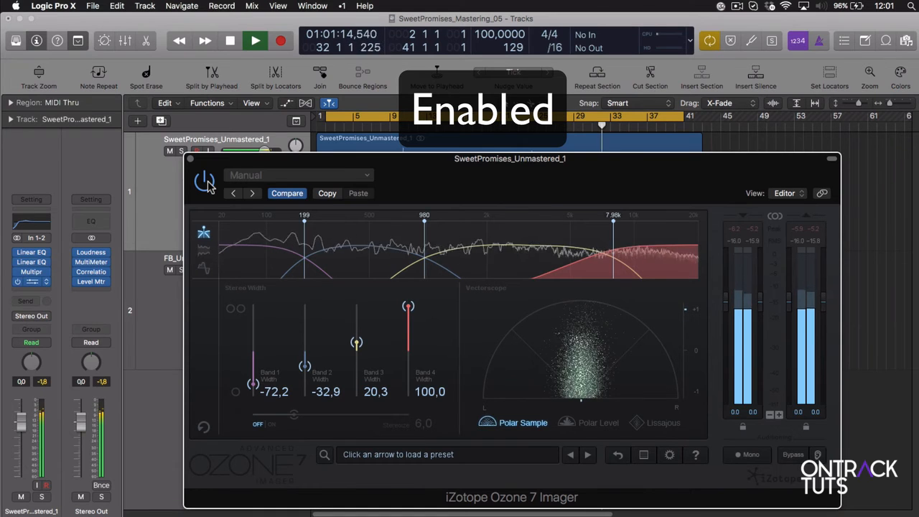
key(space)
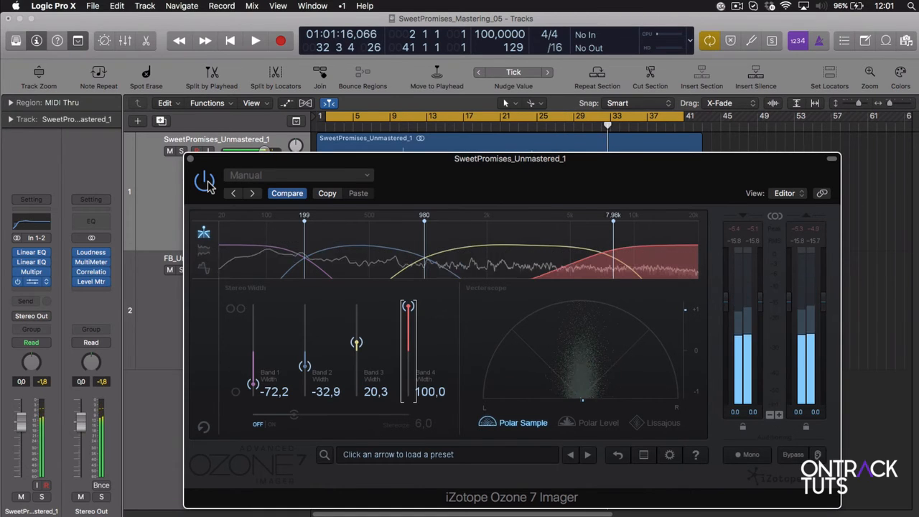